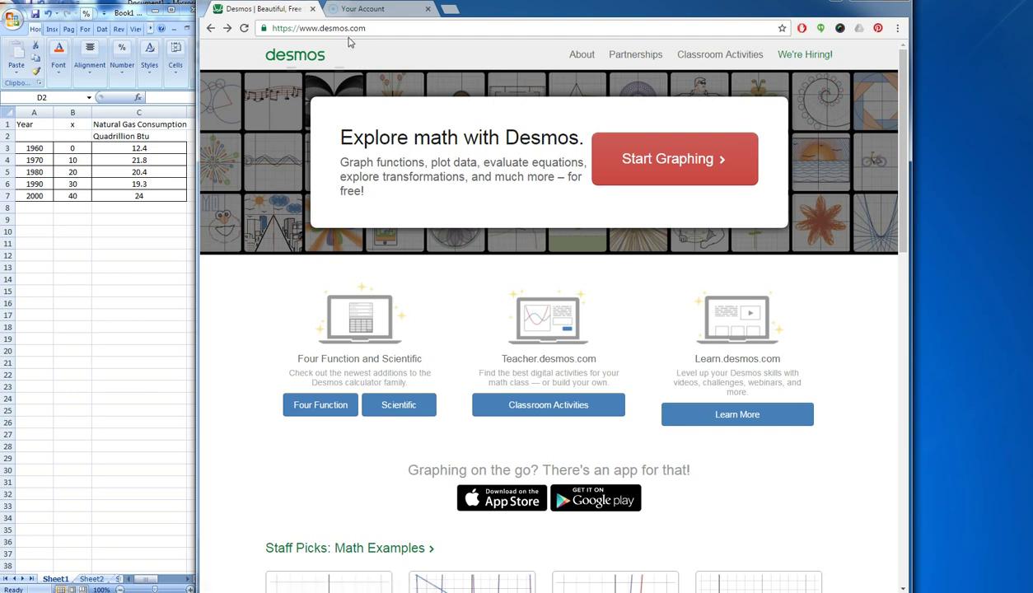
Open the Desmos graphing calculator and add an empty table to the expression list
click(640, 179)
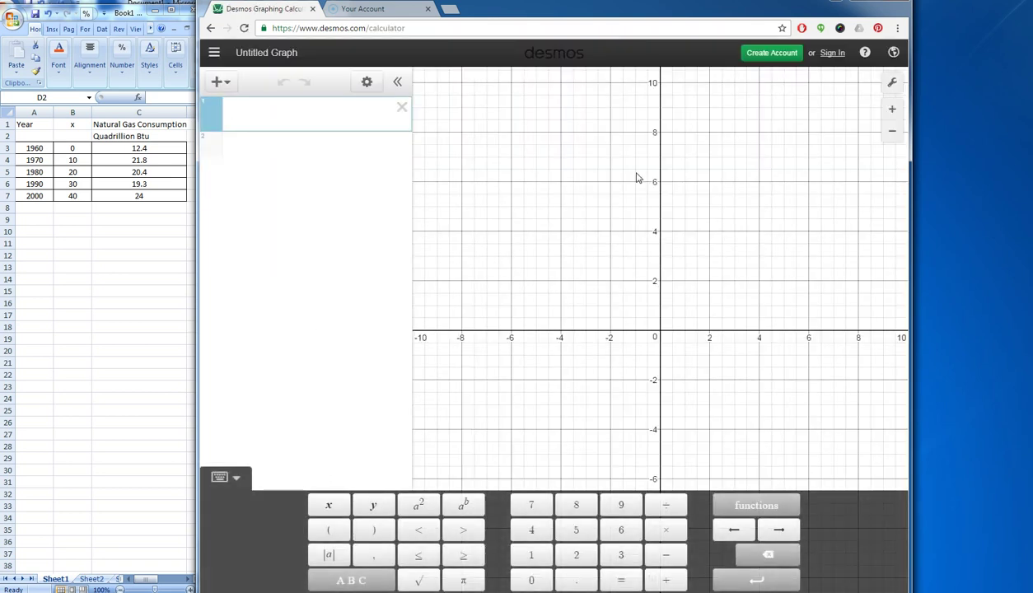
click(227, 86)
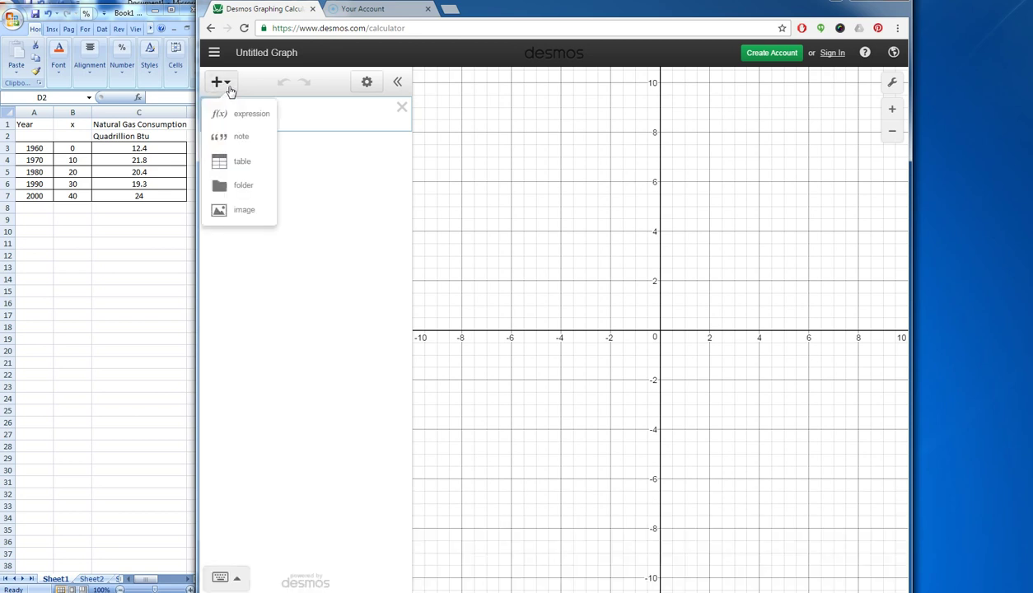
click(243, 165)
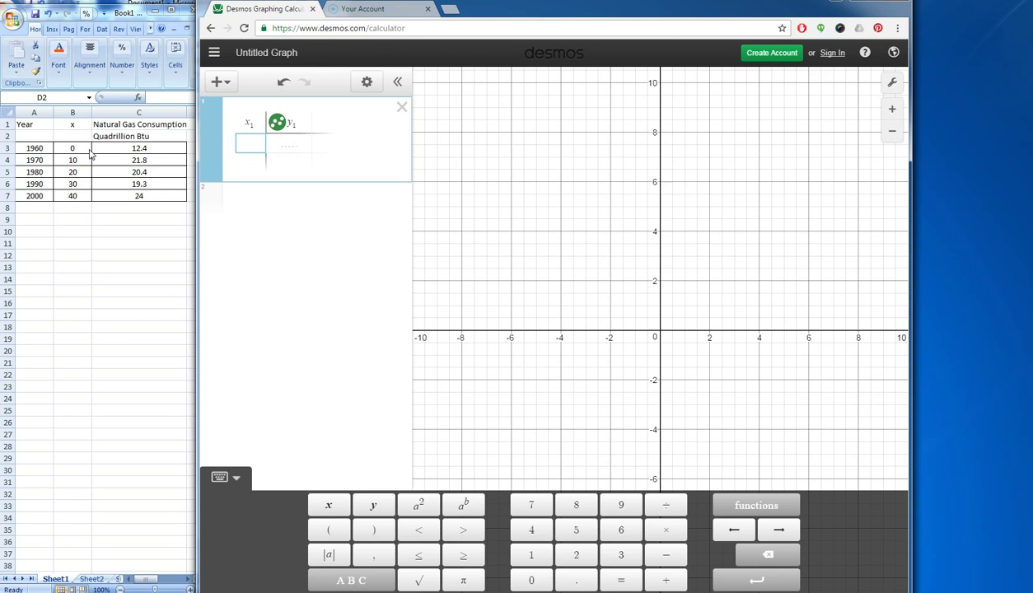
Copy the x and natural gas consumption values in B3:C7 from the Excel sheet and paste them into the Desmos graph as table data
click(71, 148)
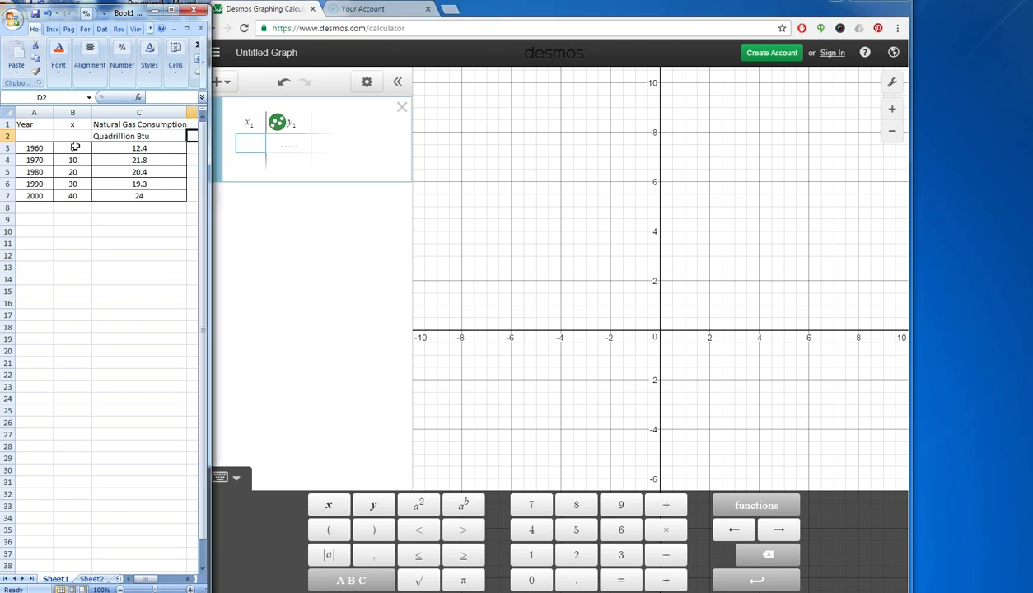
drag(71, 147, 121, 197)
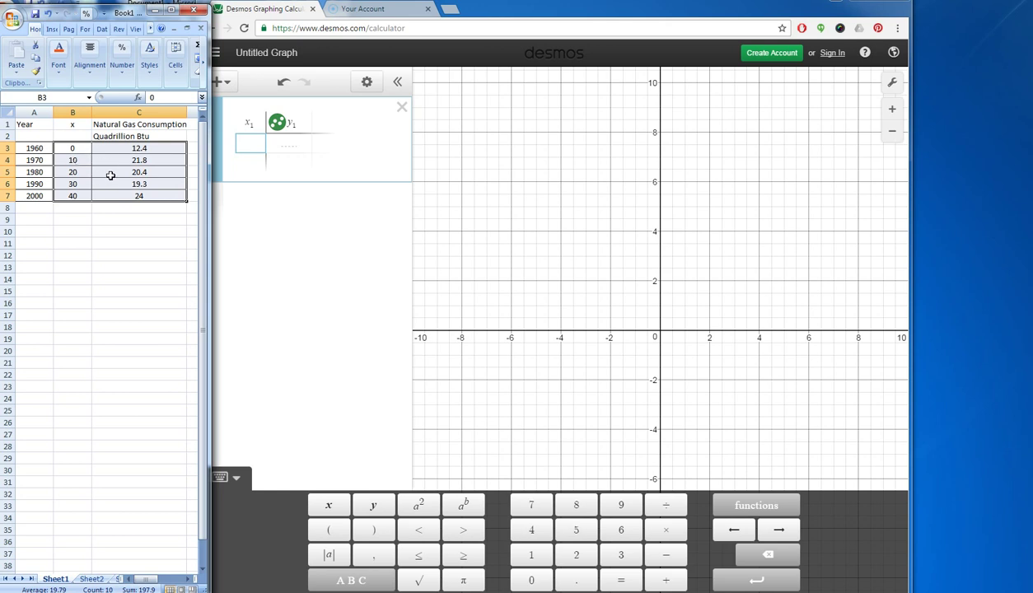
key(ctrl+c)
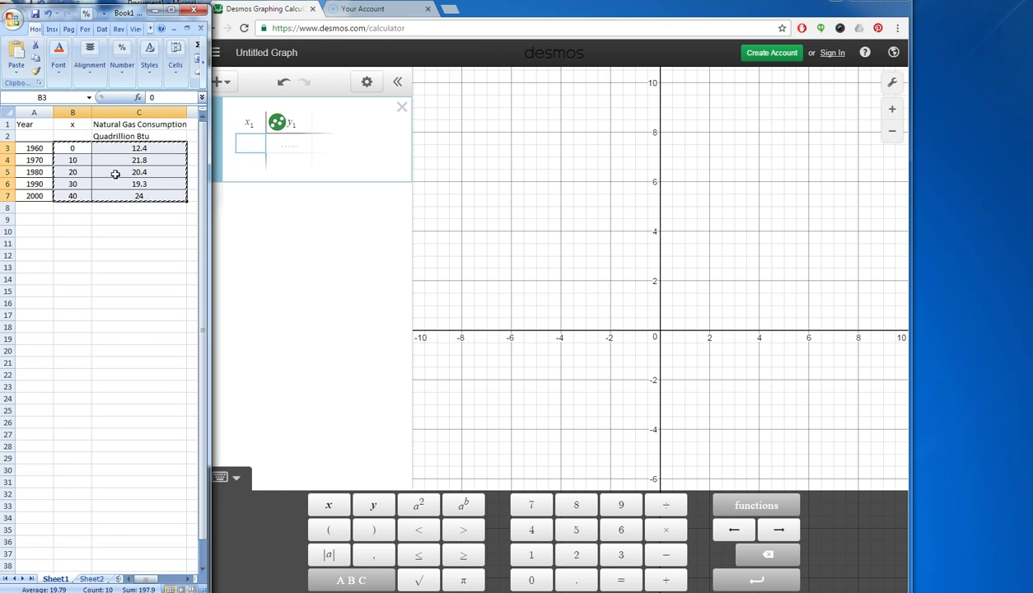
click(248, 143)
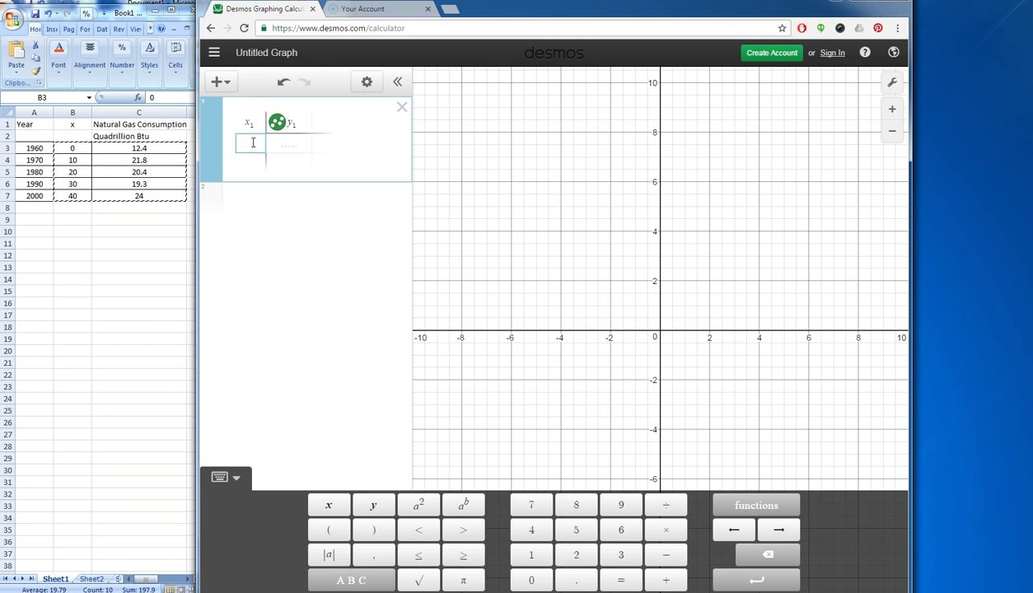
key(ctrl+v)
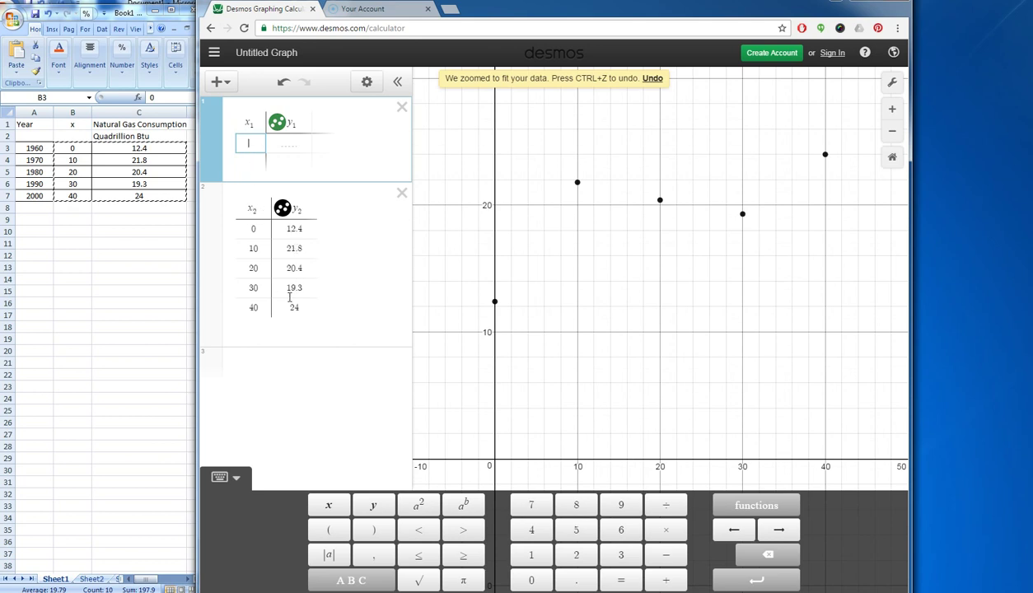
click(261, 307)
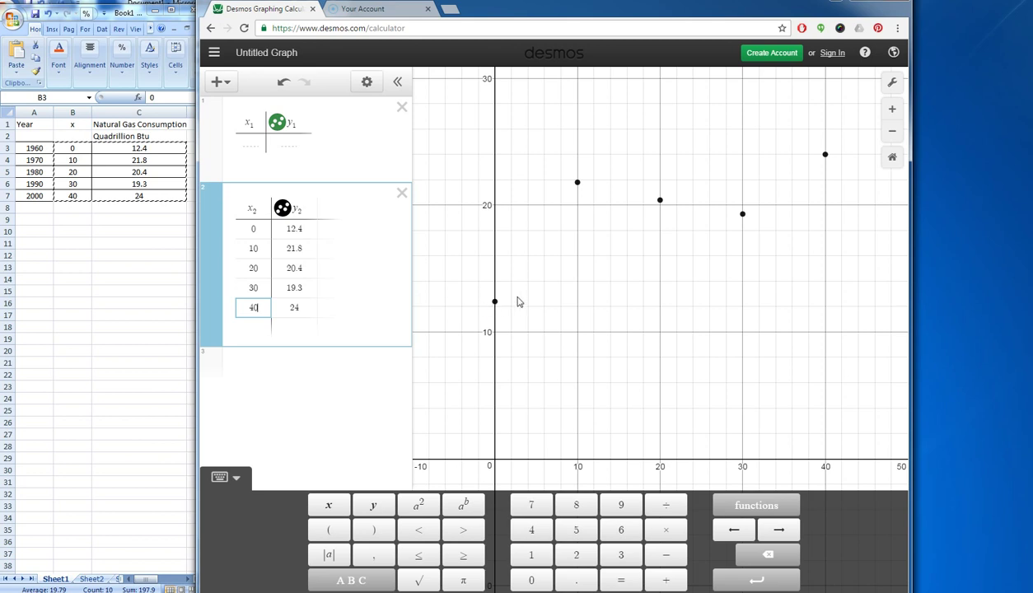
Add a cubic regression of the pasted data as y_2 ~ ax_2^3 + bx_2^2 + cx_2 + d
click(241, 362)
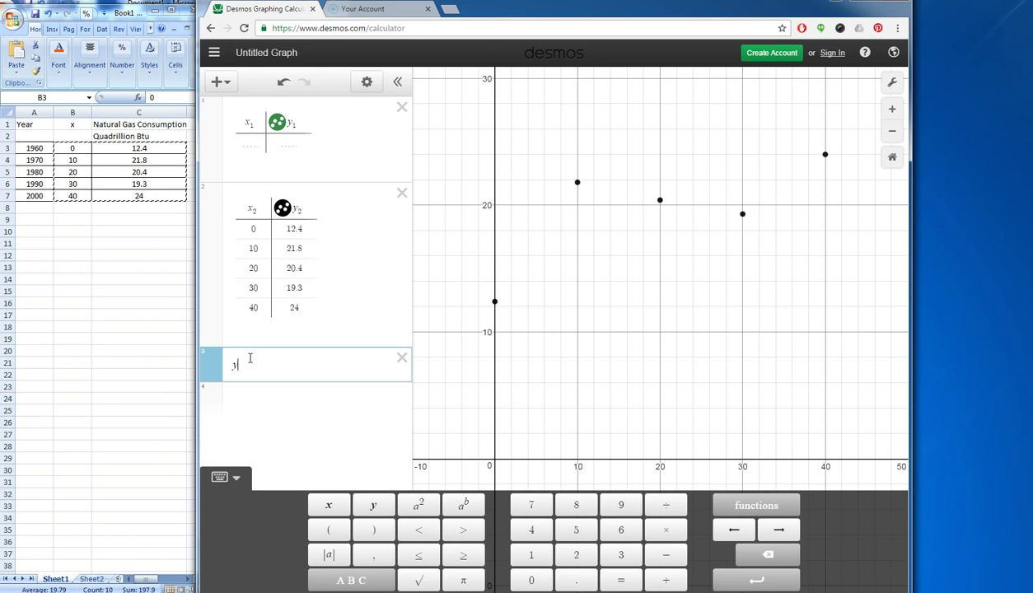
text(2)
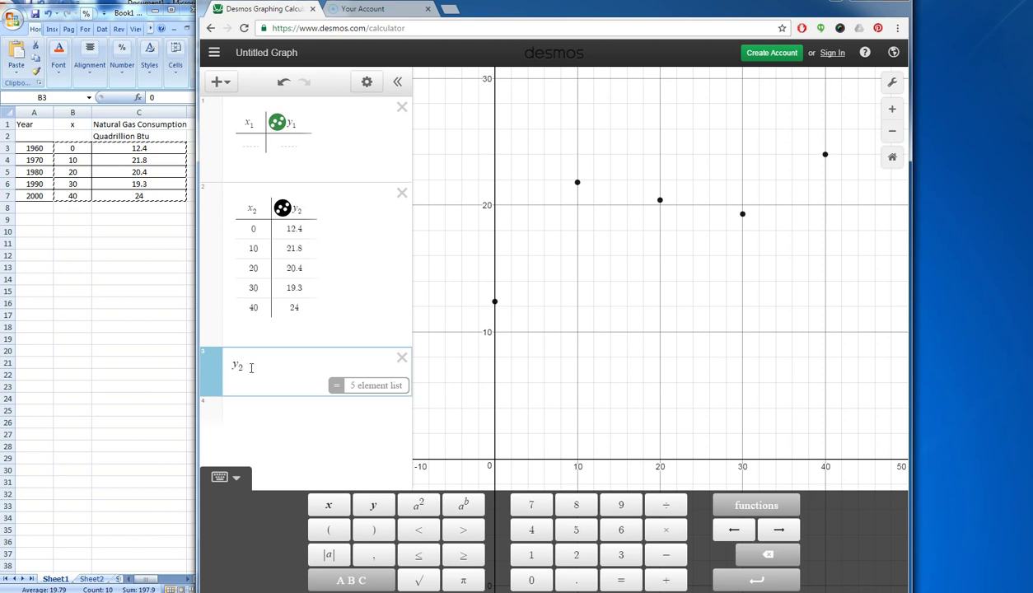
text(~)
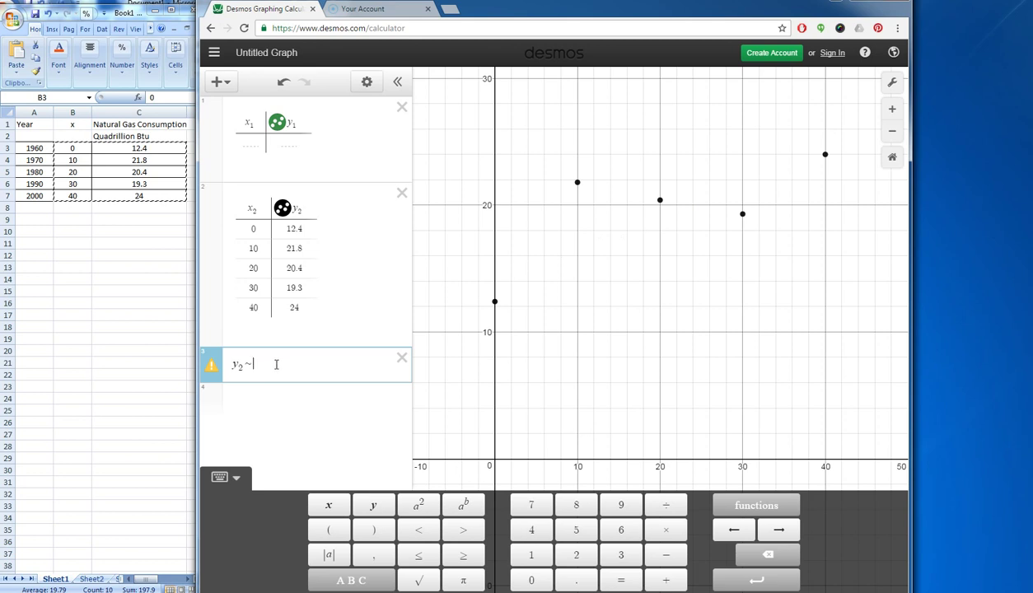
text(a)
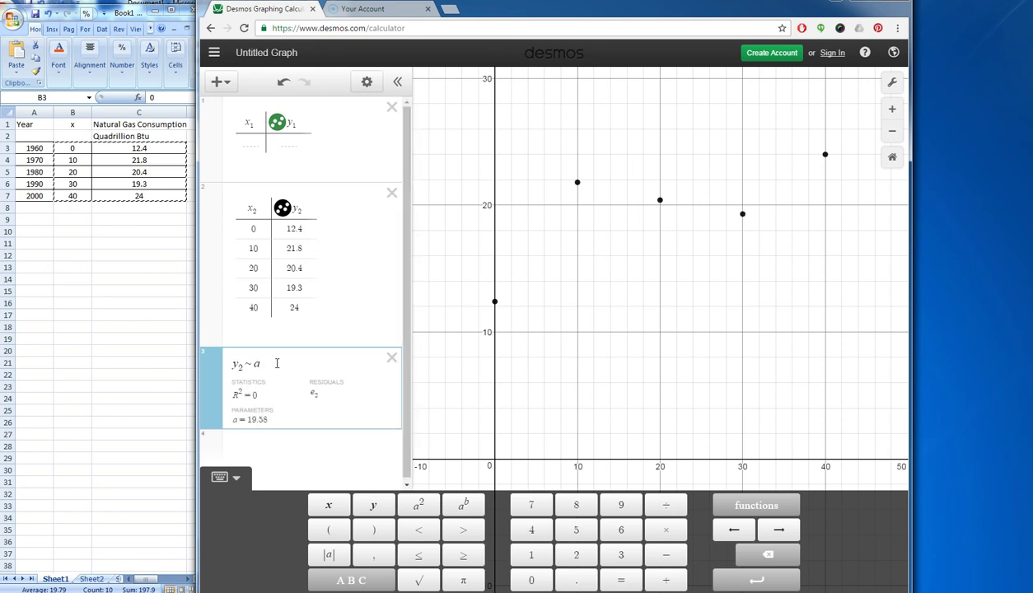
text(x2)
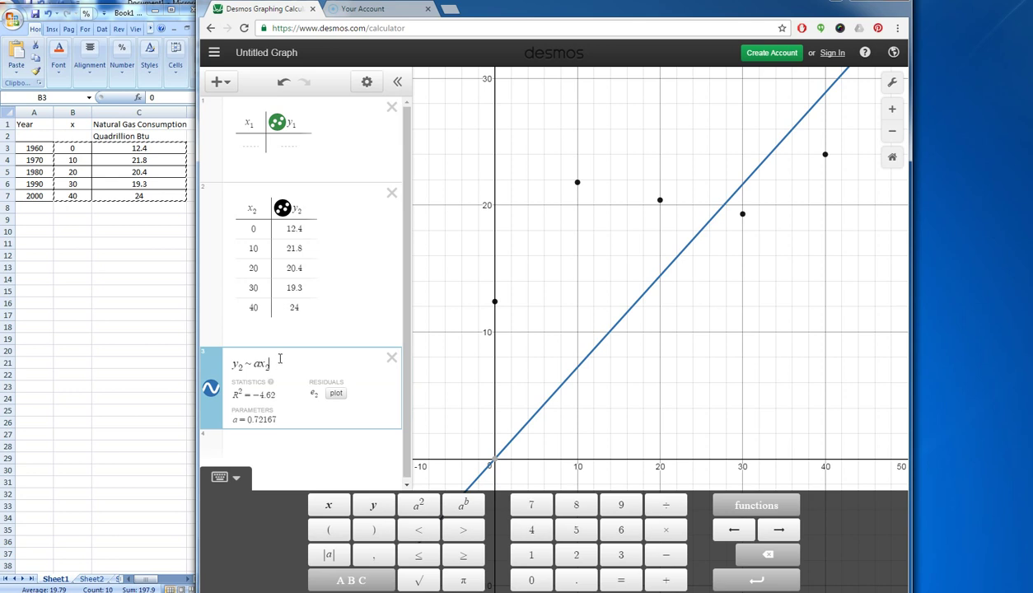
text(^3 )
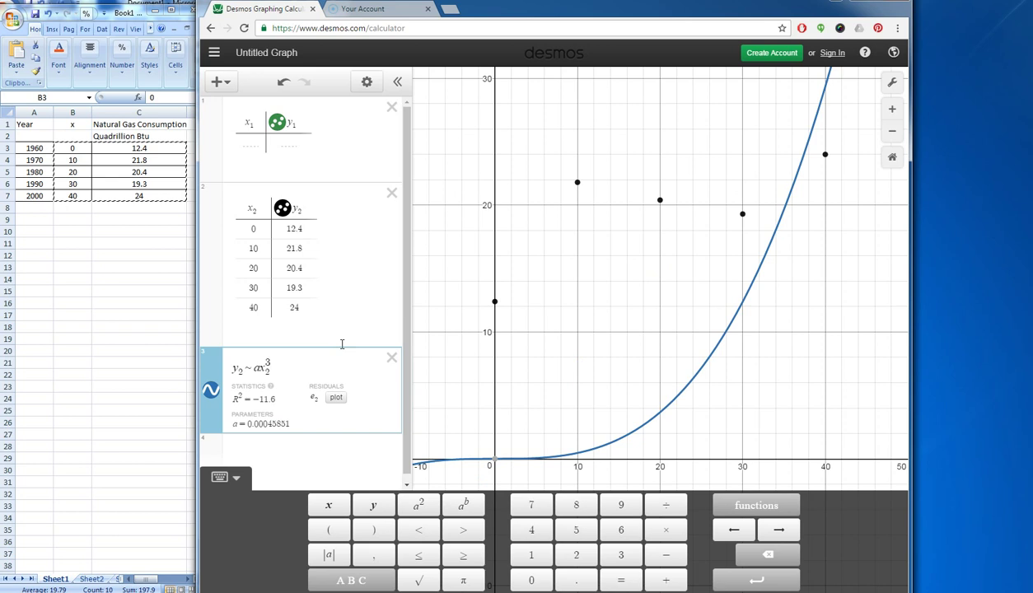
text(+ bx)
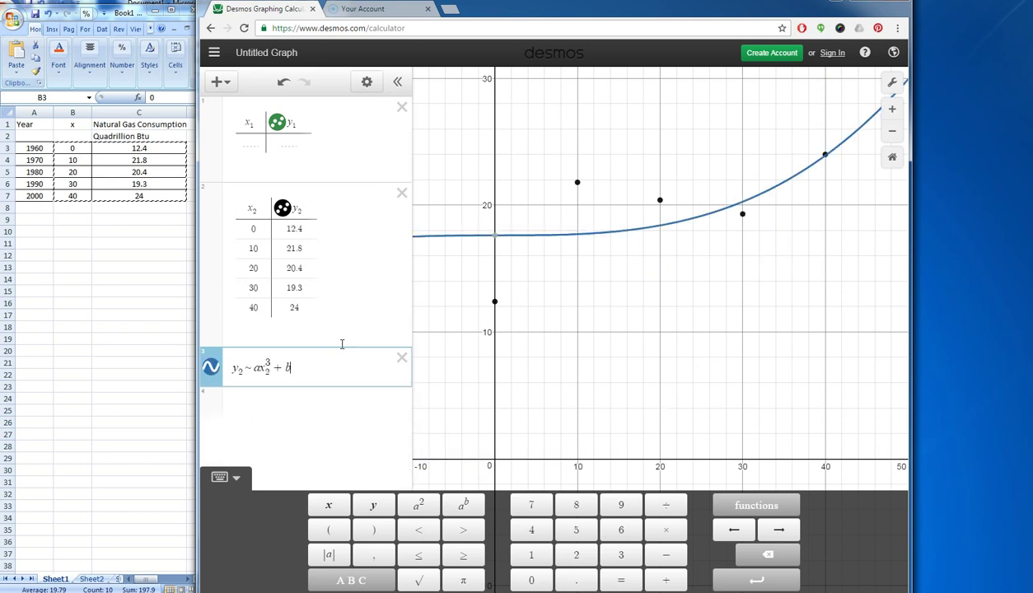
text(2)
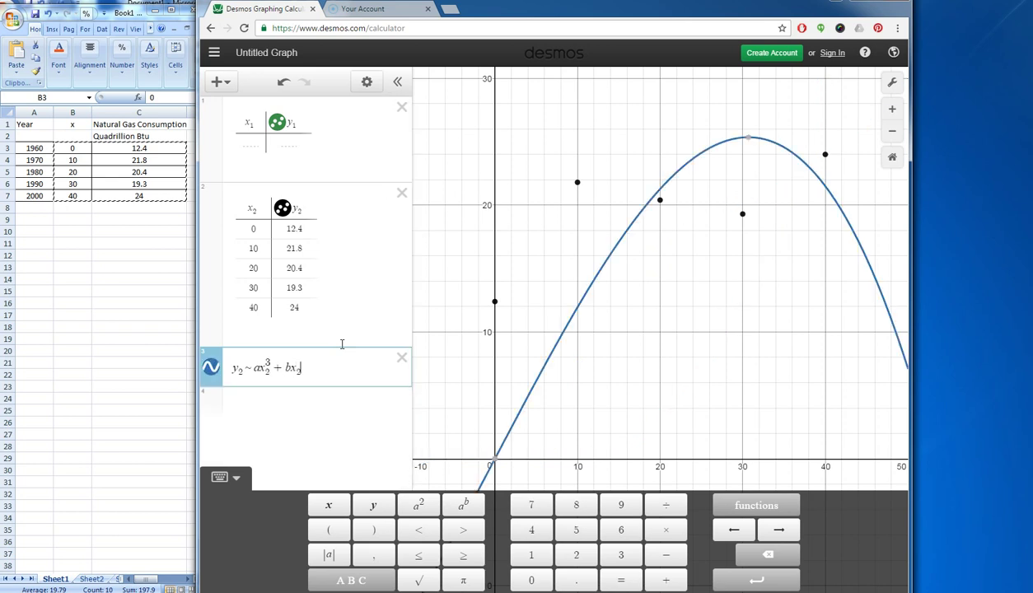
text(^2)
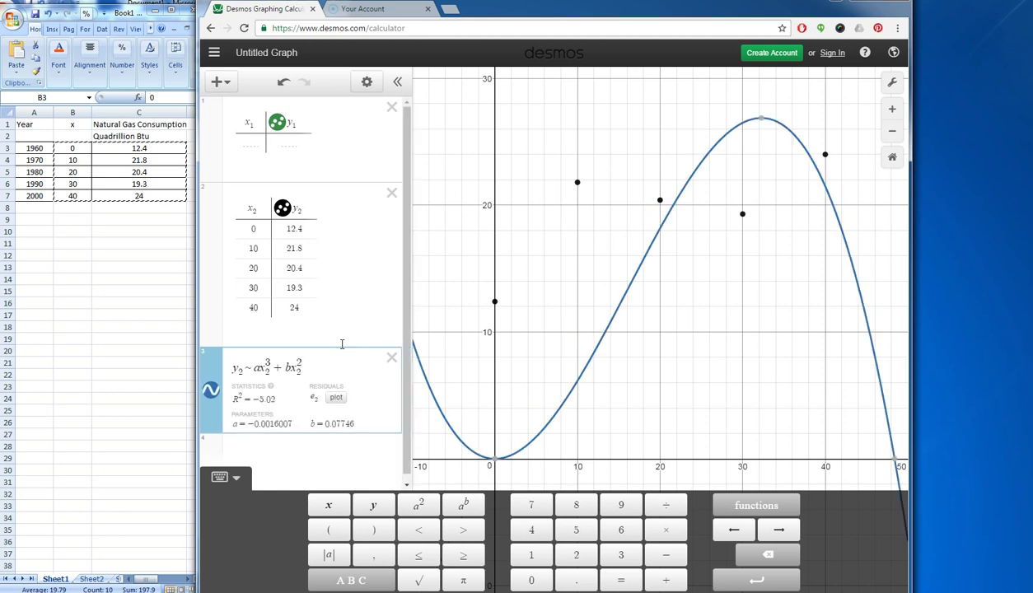
key(Right)
text(+c)
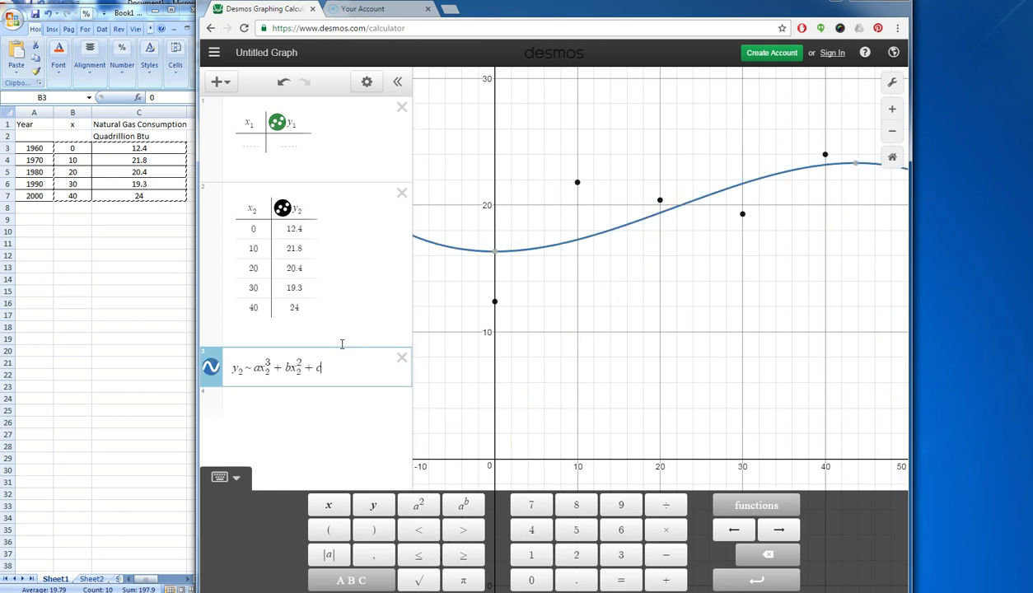
text(x_2)
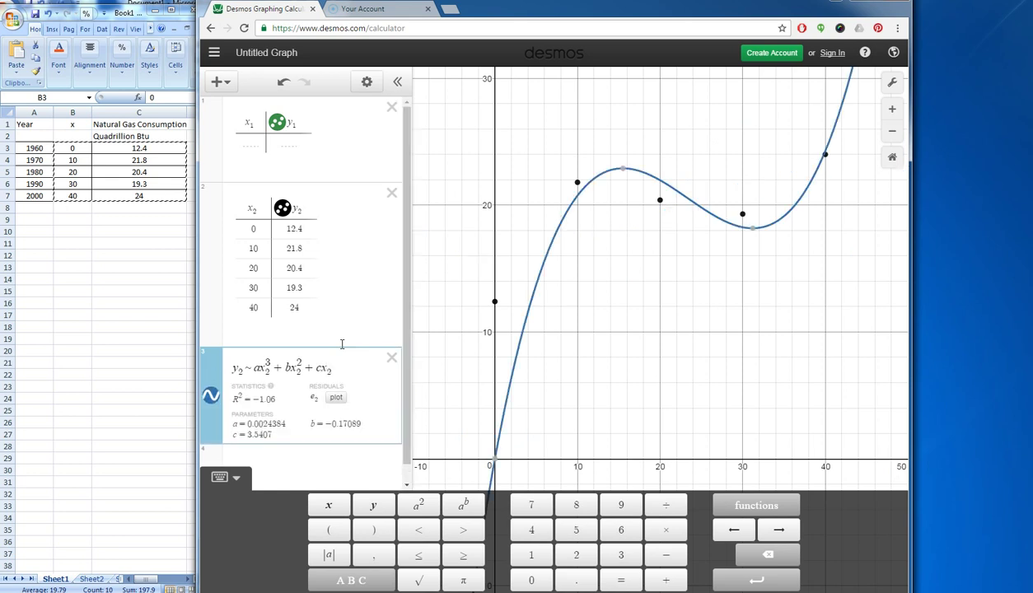
text(+d)
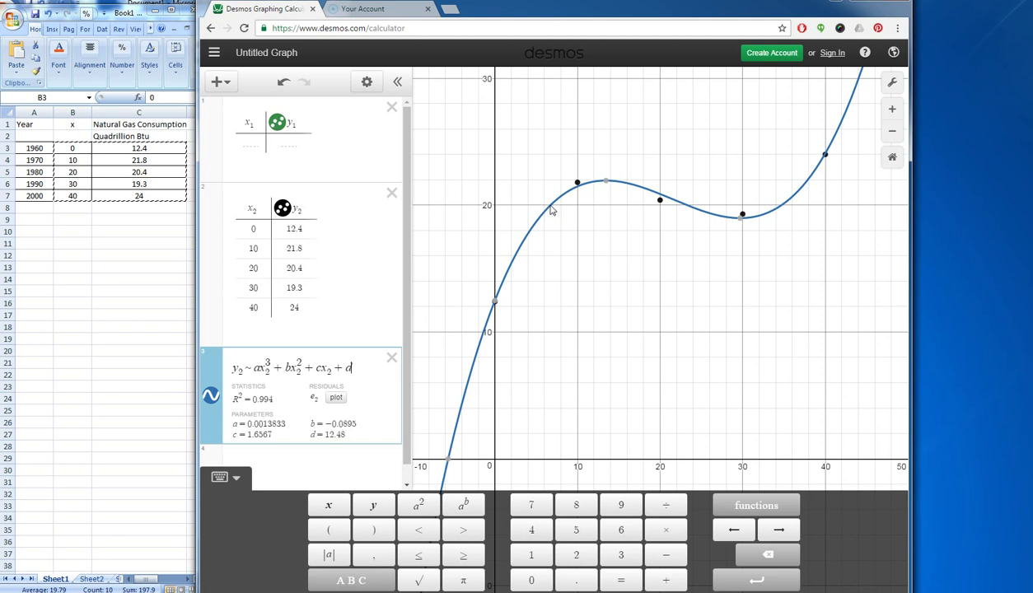
key(Escape)
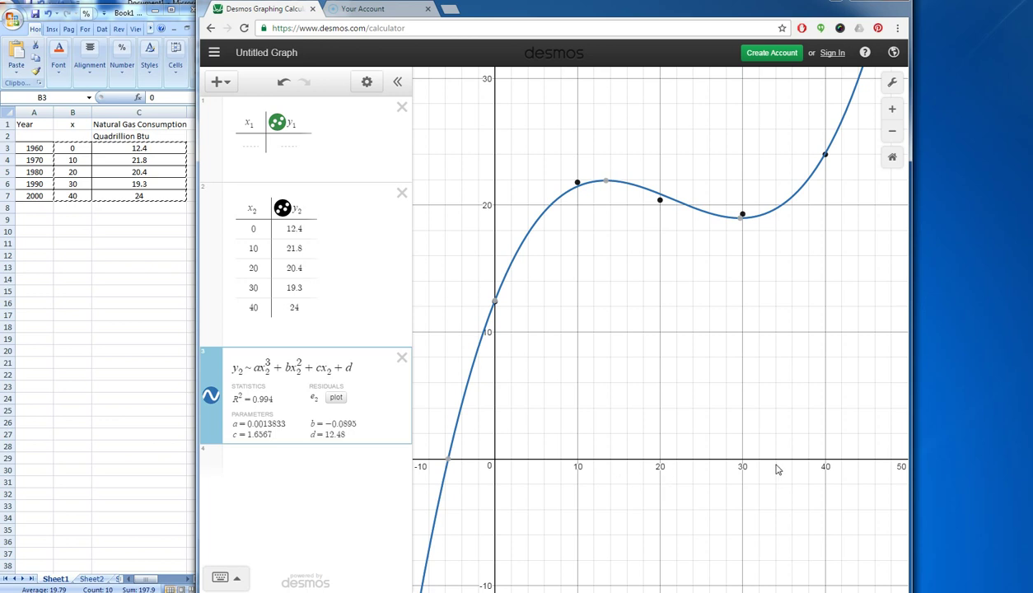
Below the regression, enter the equation y_3 = .0013833x^3 − .0895x^2 + 1.6567x − 7.52
click(247, 463)
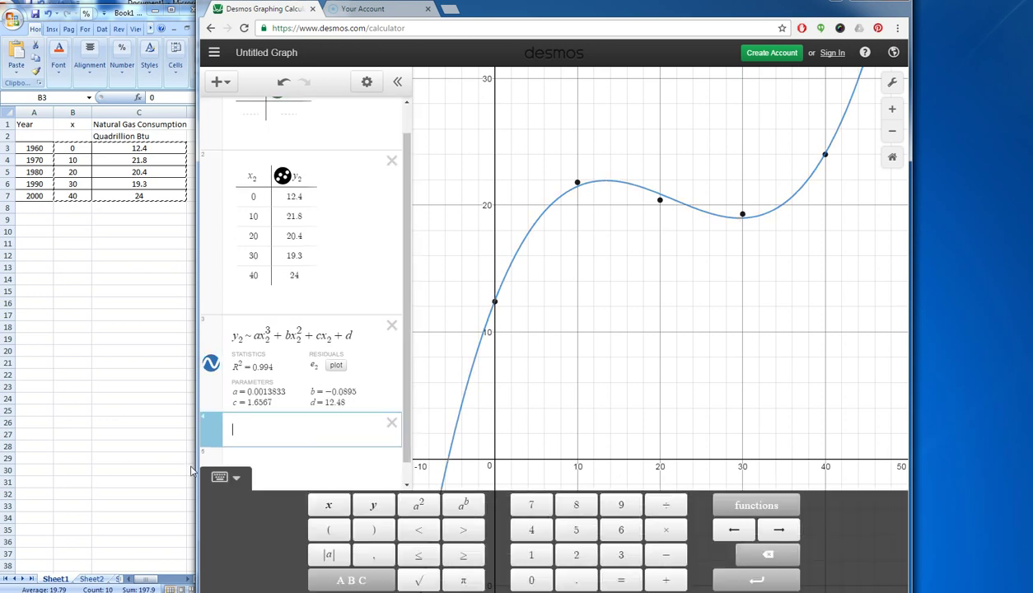
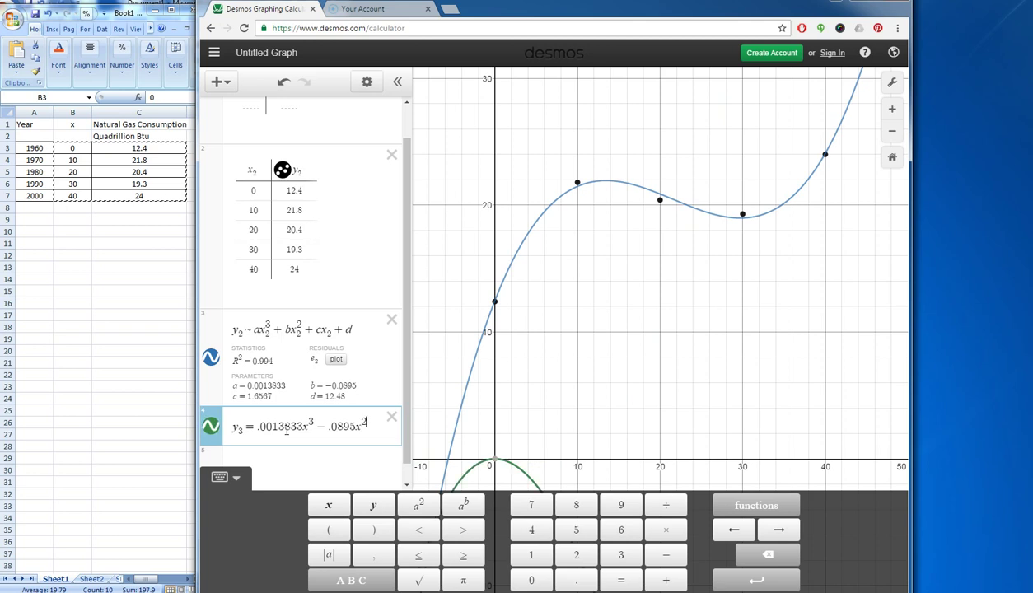
text(+ 1.656)
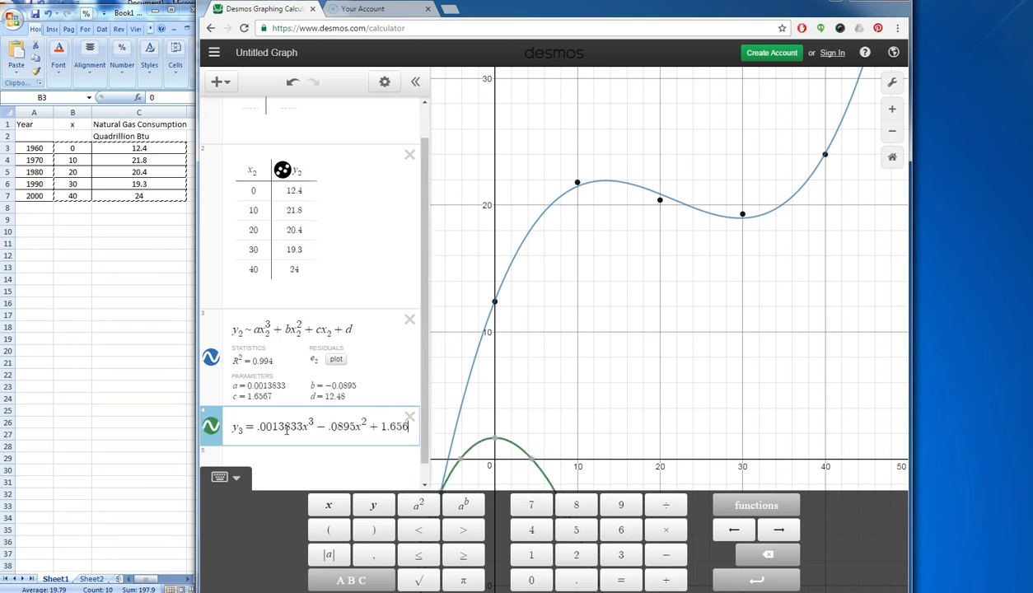
text(7x +)
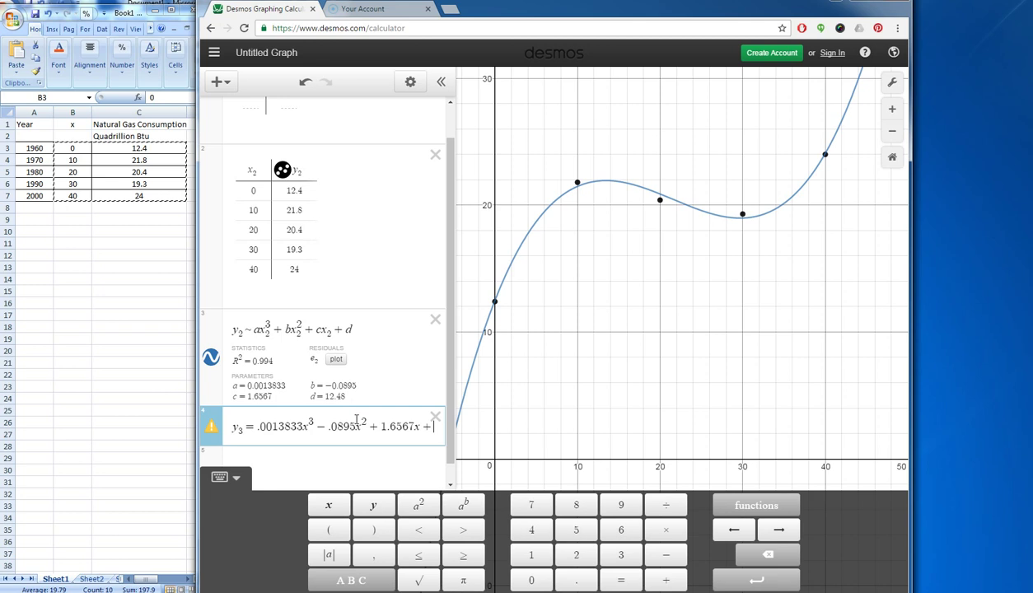
key(BackSpace)
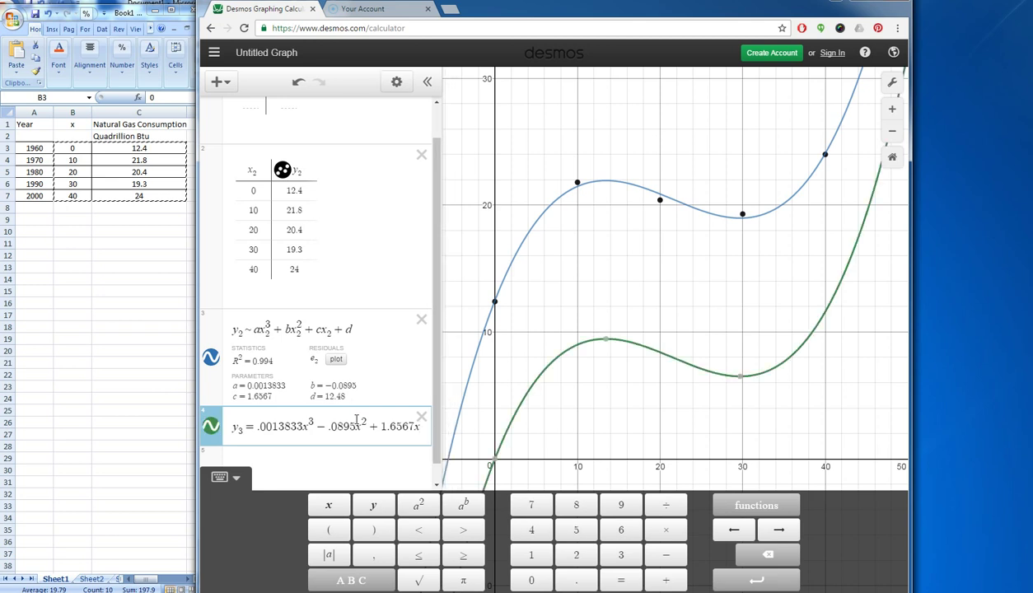
text(-7.52)
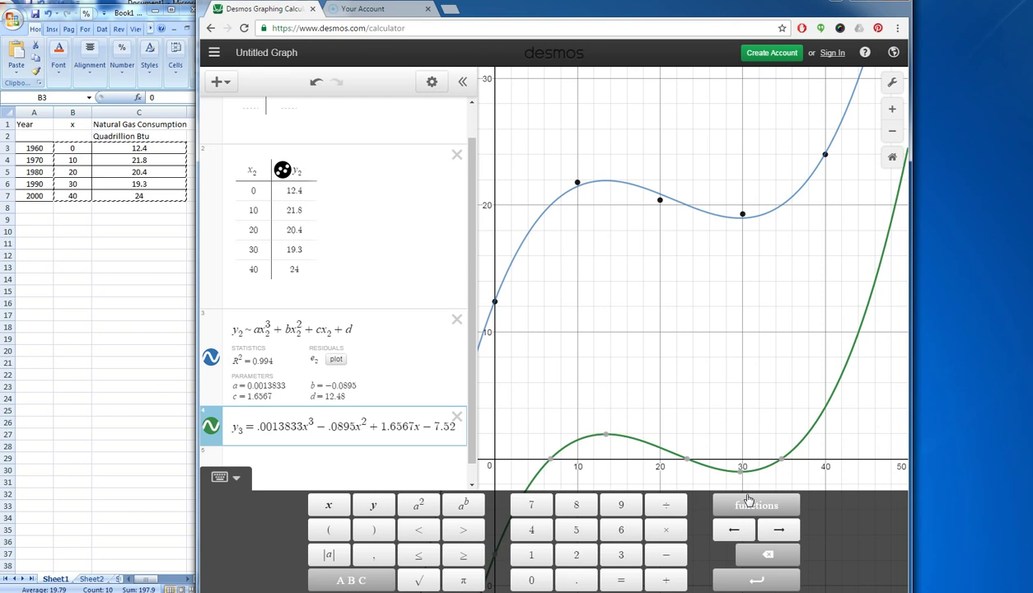
Label the three x-intercepts of the y_3 curve with their coordinates
mouse_move(553, 466)
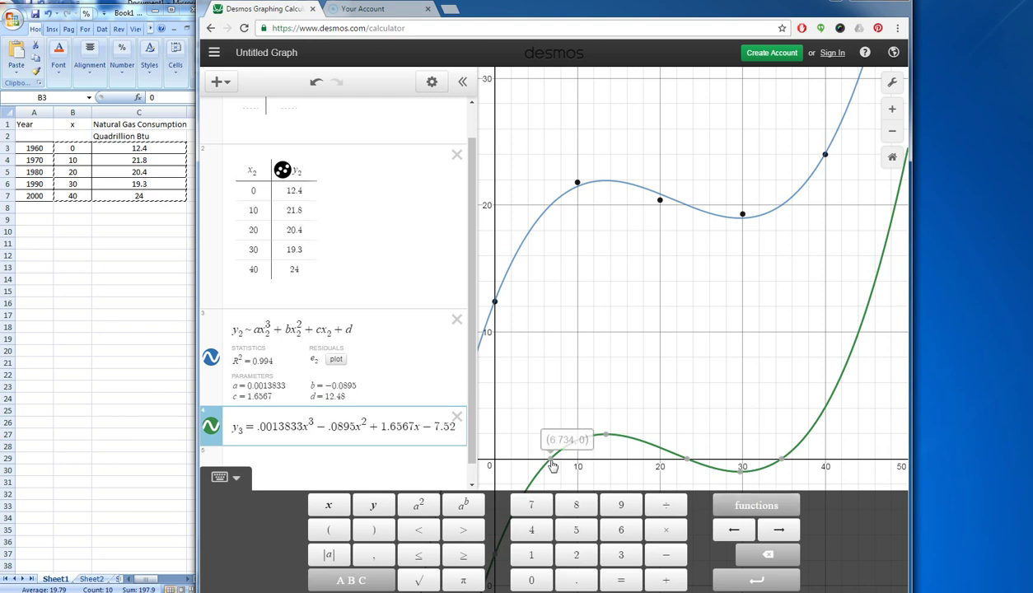
click(552, 464)
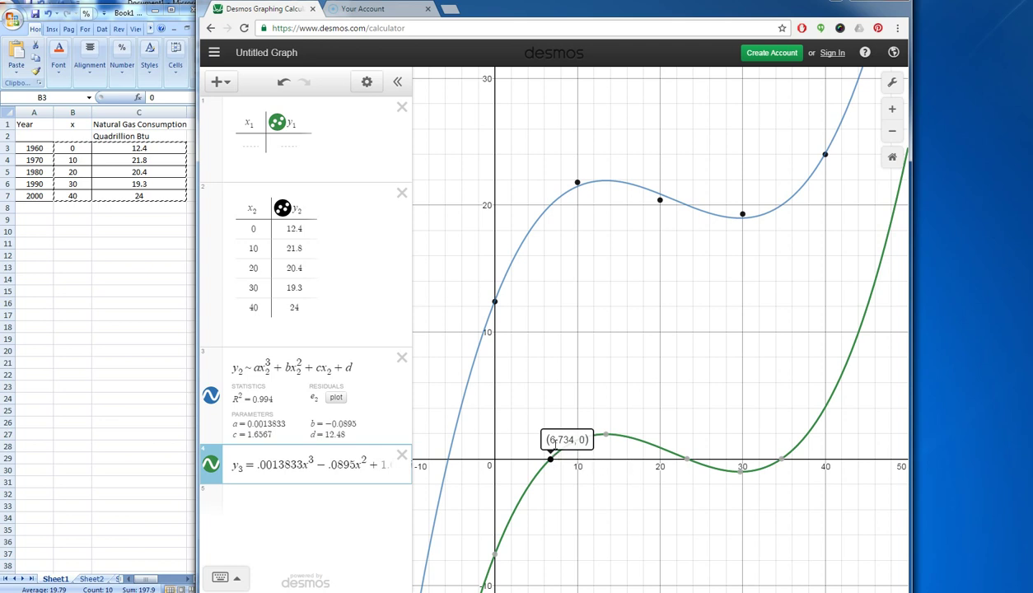
click(687, 462)
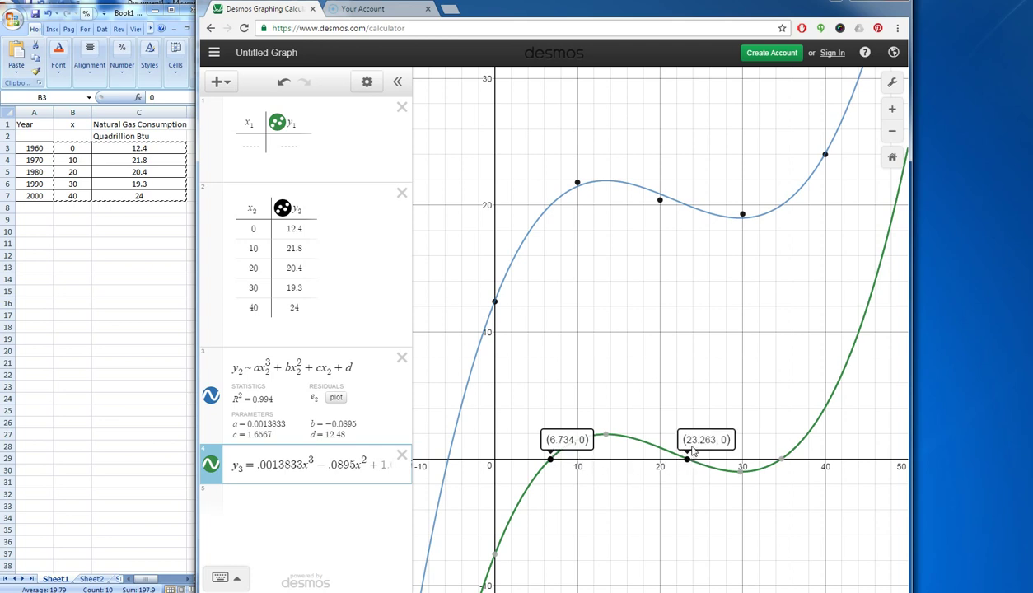
click(781, 462)
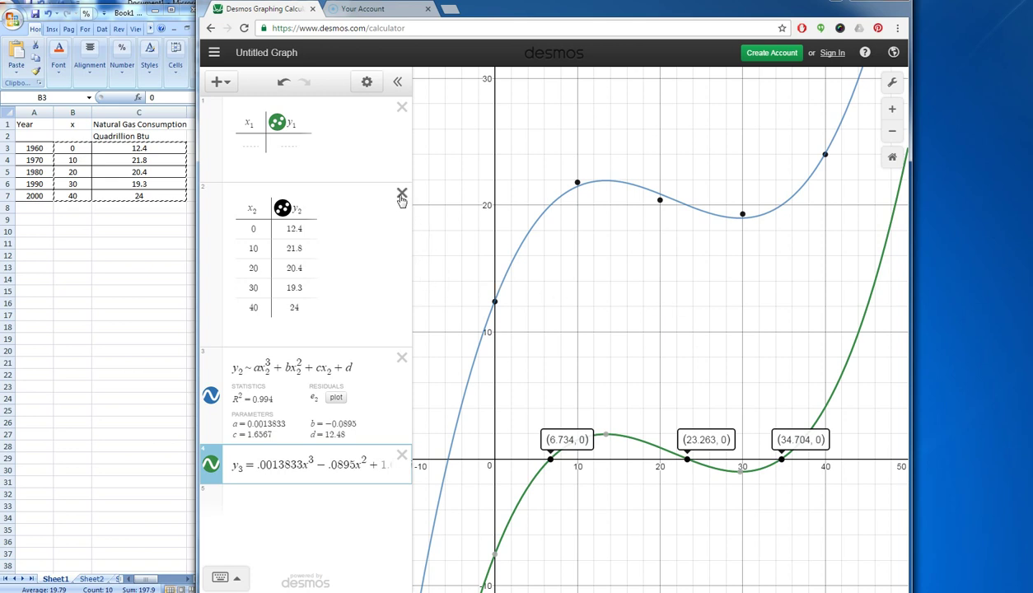
Delete the x_2, y_2 data table from the expression list
click(284, 211)
click(401, 195)
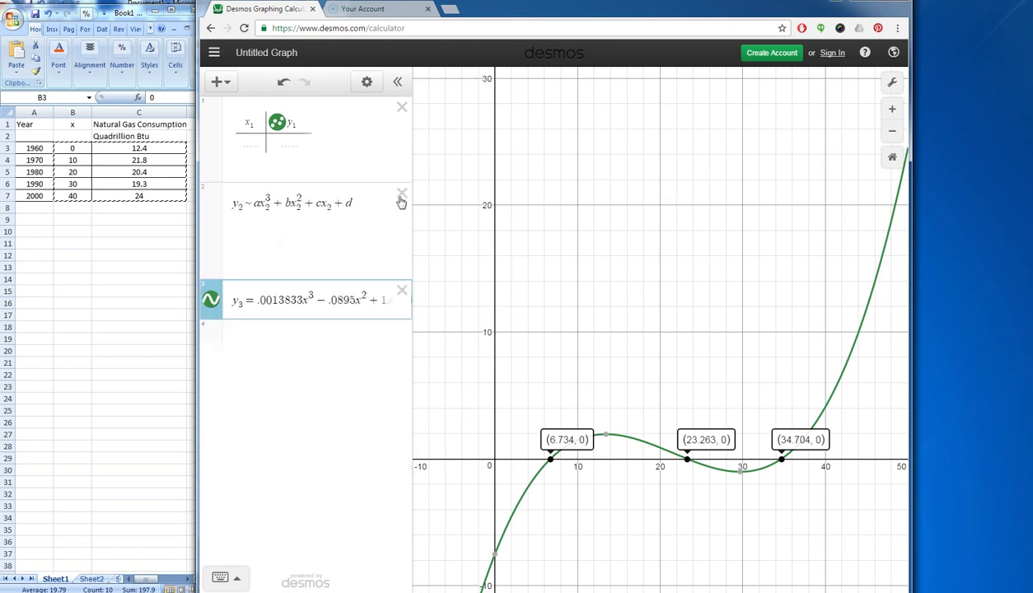